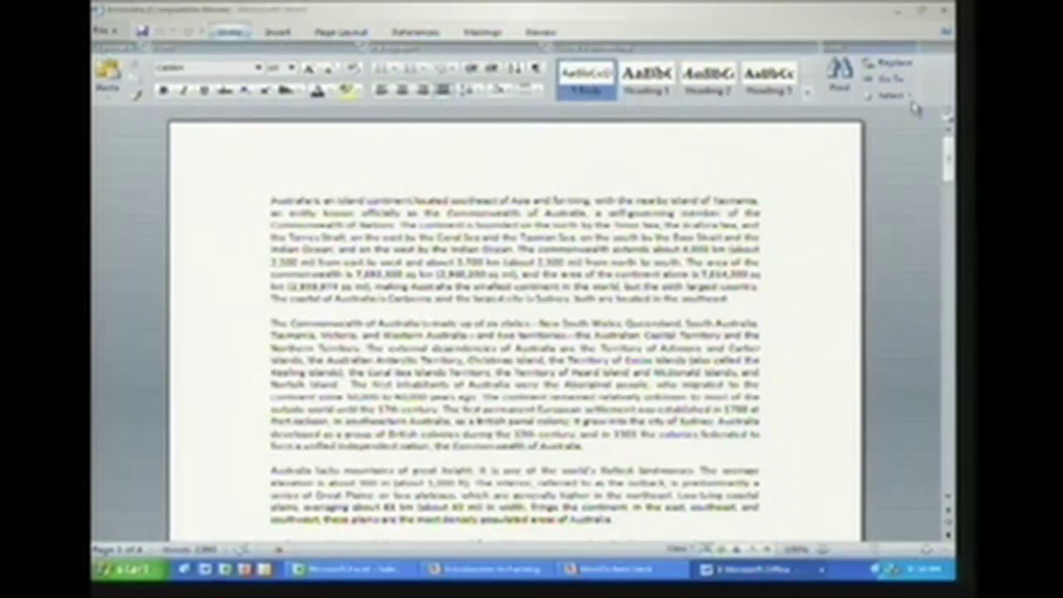
- Review the insertion, page layout and references commands in the Australia document, and collapse and restore the ribbon
click(280, 31)
click(340, 31)
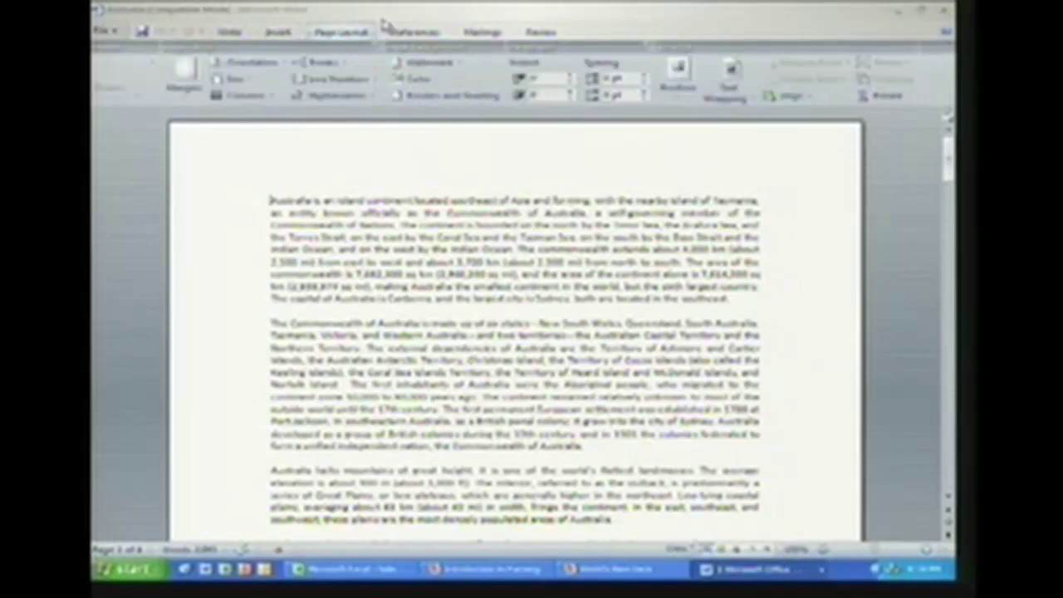
click(407, 32)
click(239, 33)
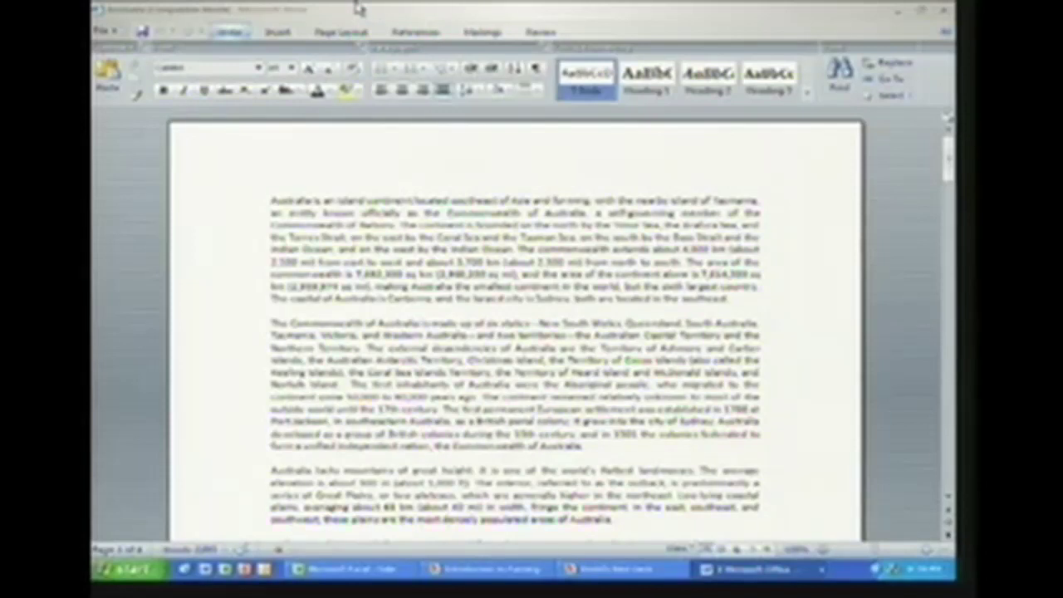
double_click(239, 31)
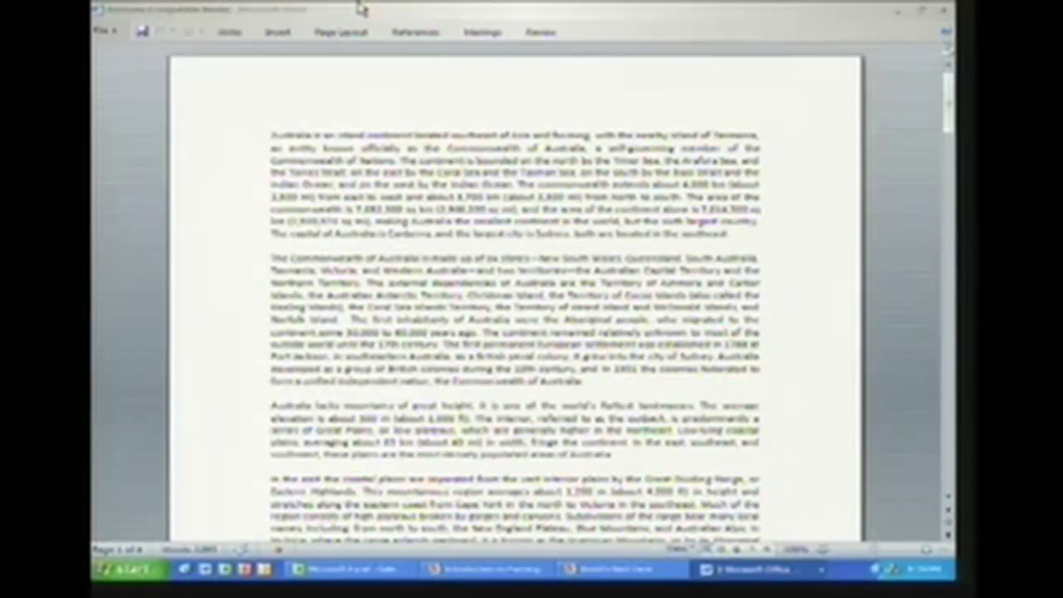
double_click(237, 32)
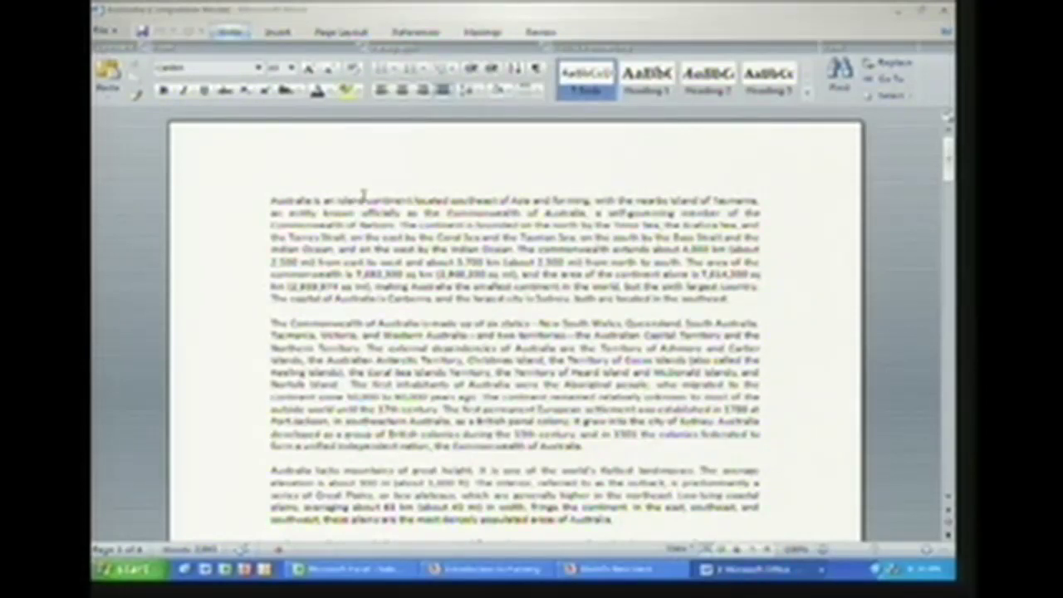
- Format the opening words "Australia is an island" in bold with the Algerian font
drag(364, 200, 271, 202)
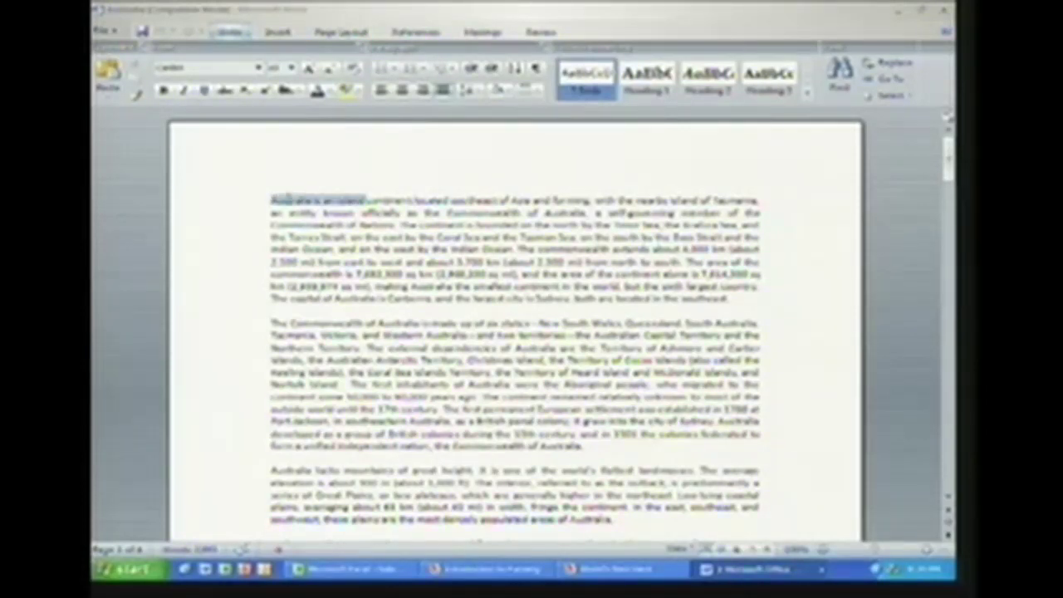
click(164, 91)
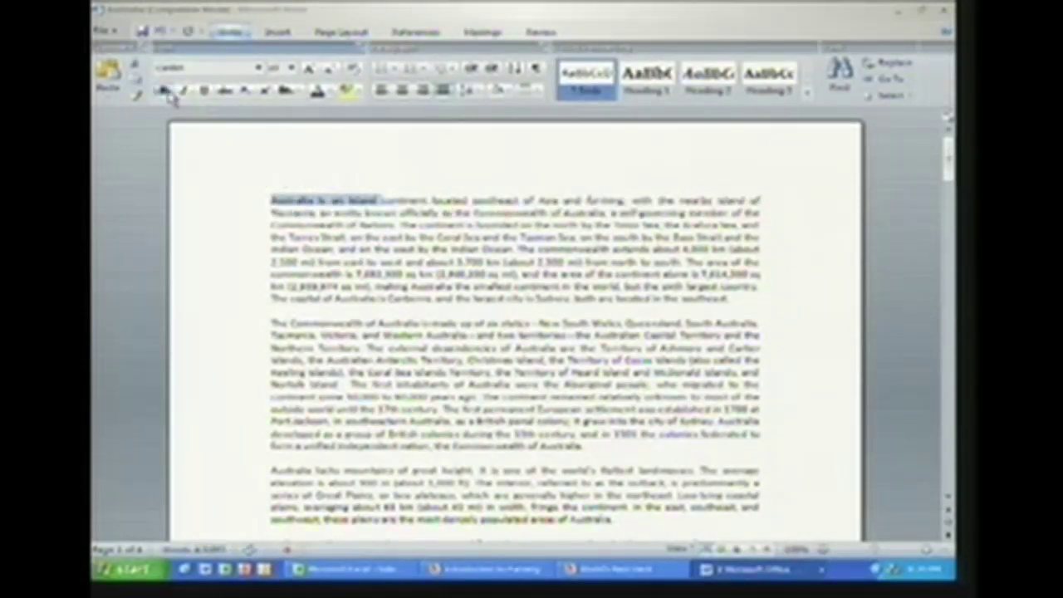
click(259, 67)
click(240, 179)
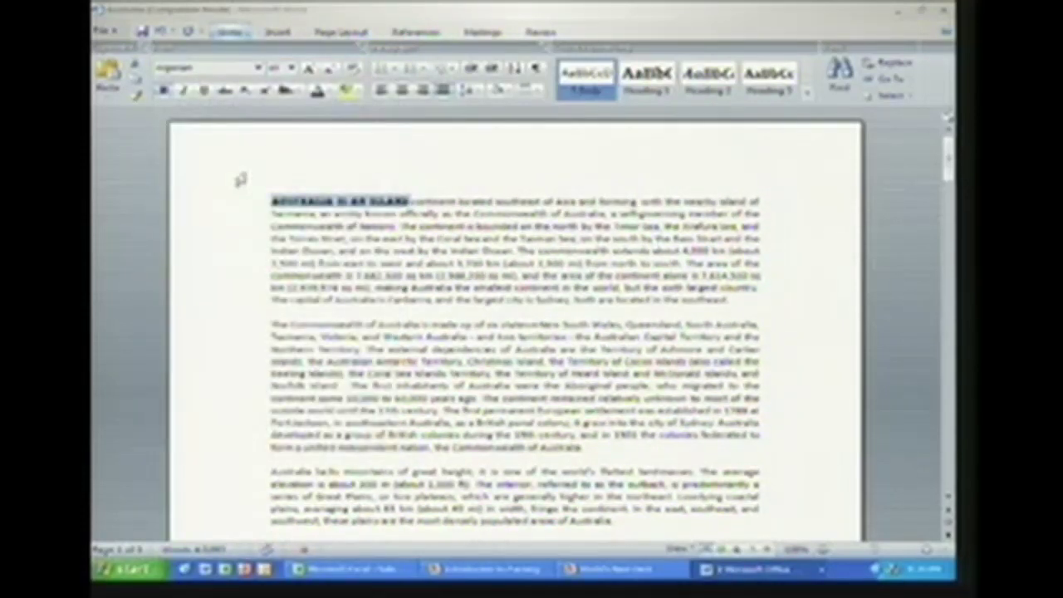
- Enlarge the words "Australia is an island" to a heading-like font size and give them a different font colour
click(291, 67)
click(279, 249)
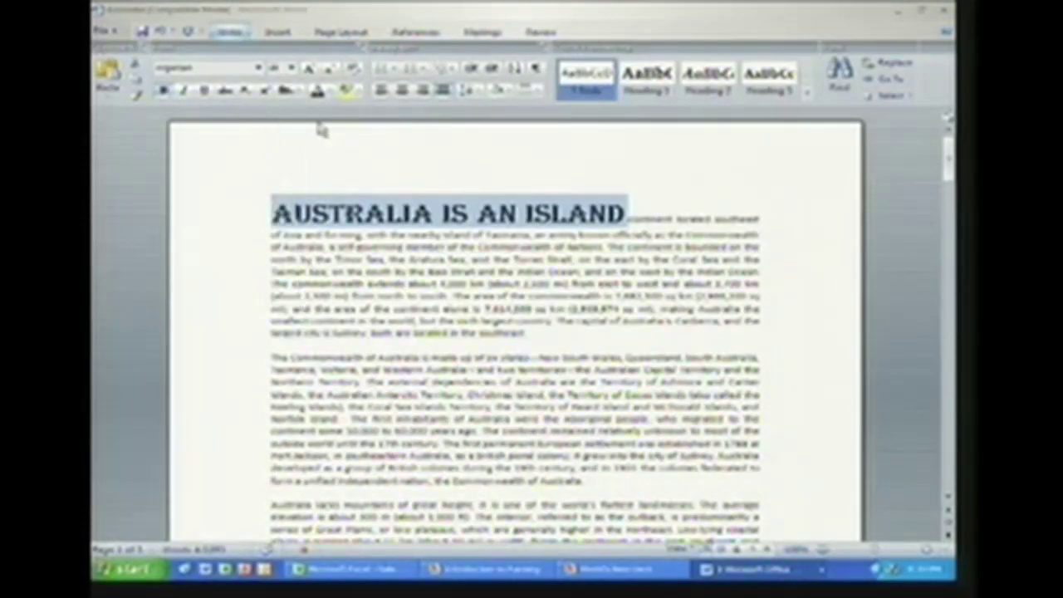
click(327, 91)
click(366, 168)
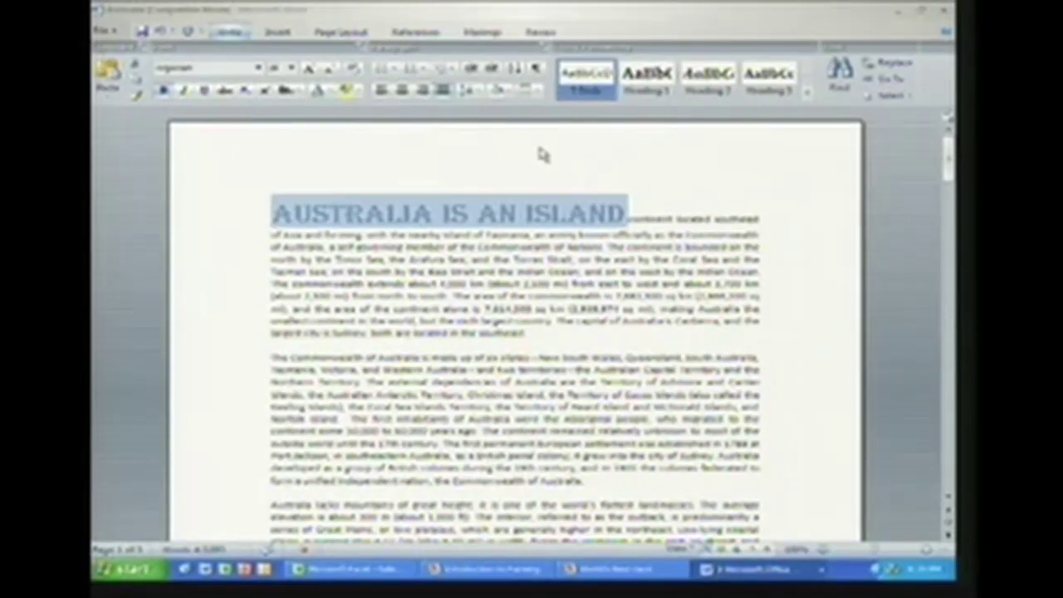
- Preview the Heading 1 style on the words "Australia is an island" without applying it
key(ctrl+z)
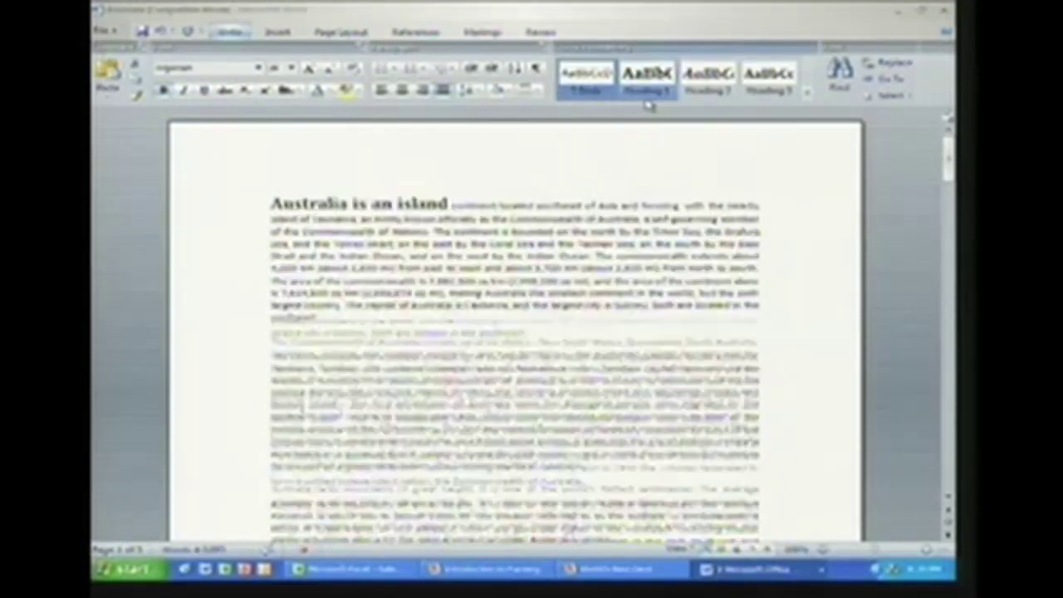
key(ctrl+y)
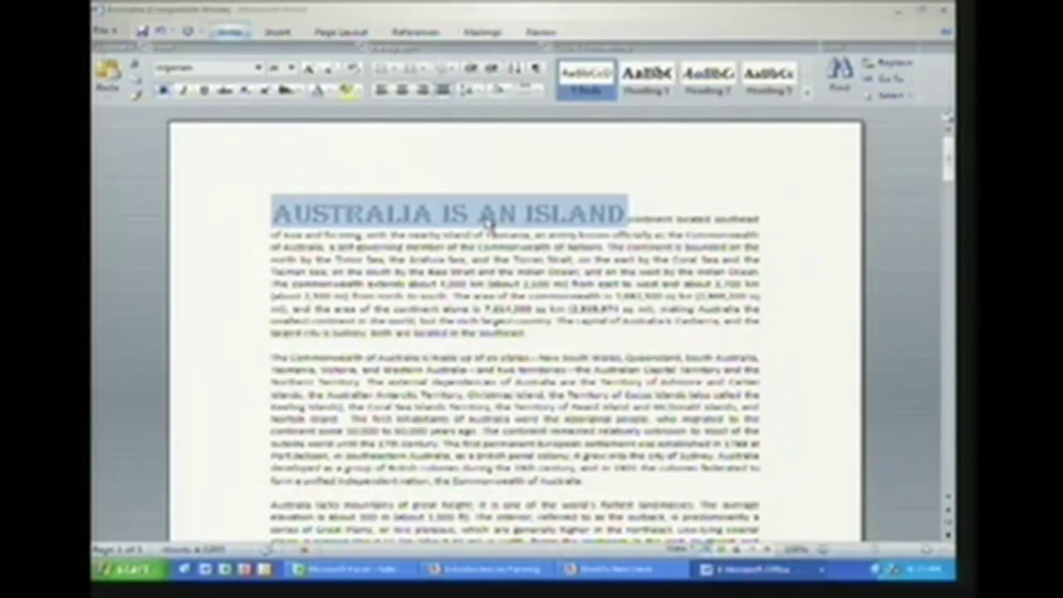
- Review the insertion, page layout, references, mailings and review commands available for the Australia document
click(277, 31)
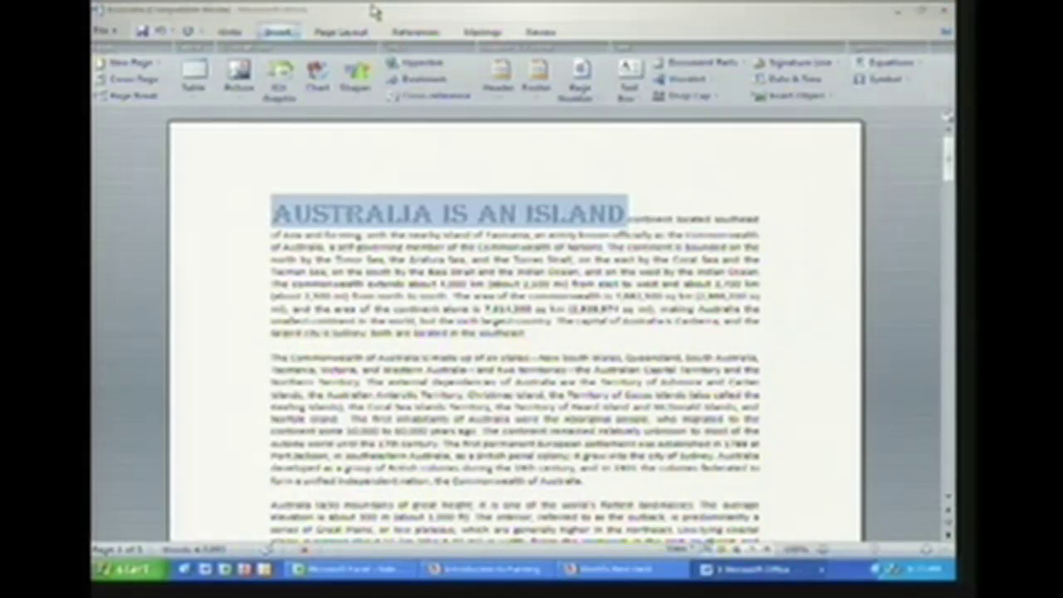
click(341, 31)
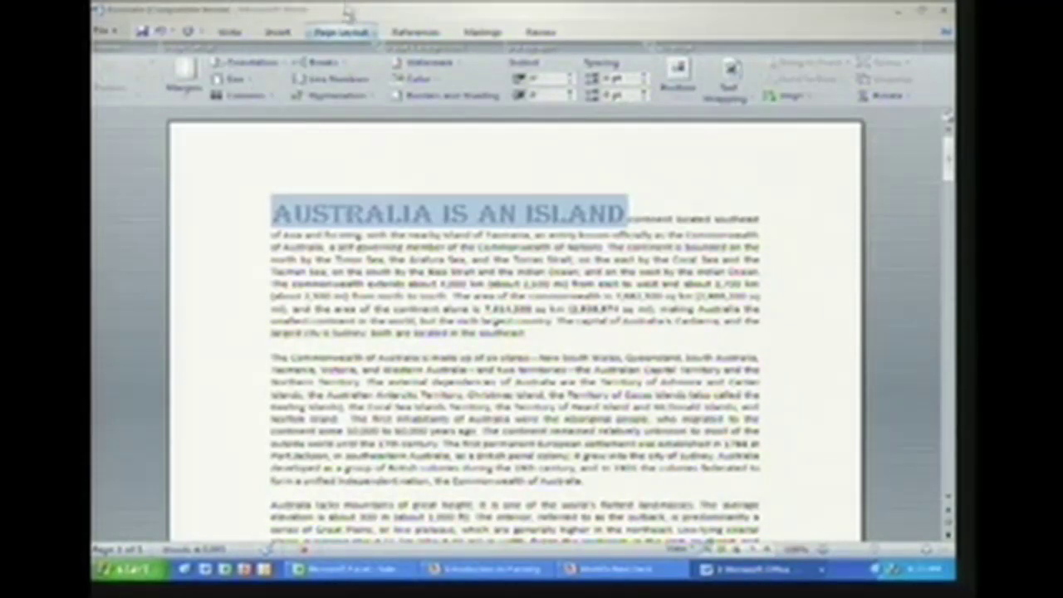
click(416, 31)
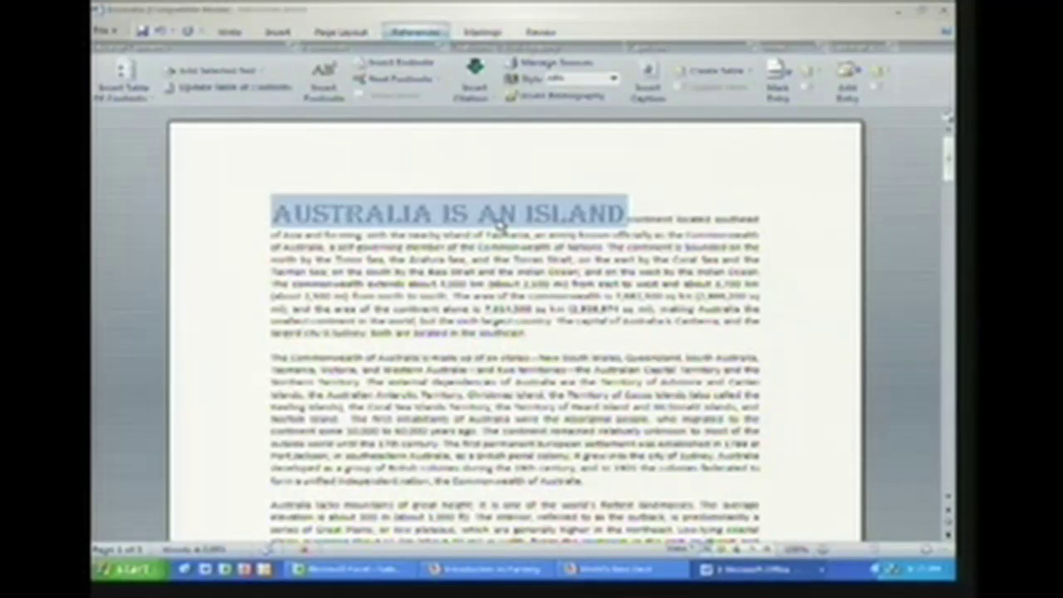
click(484, 32)
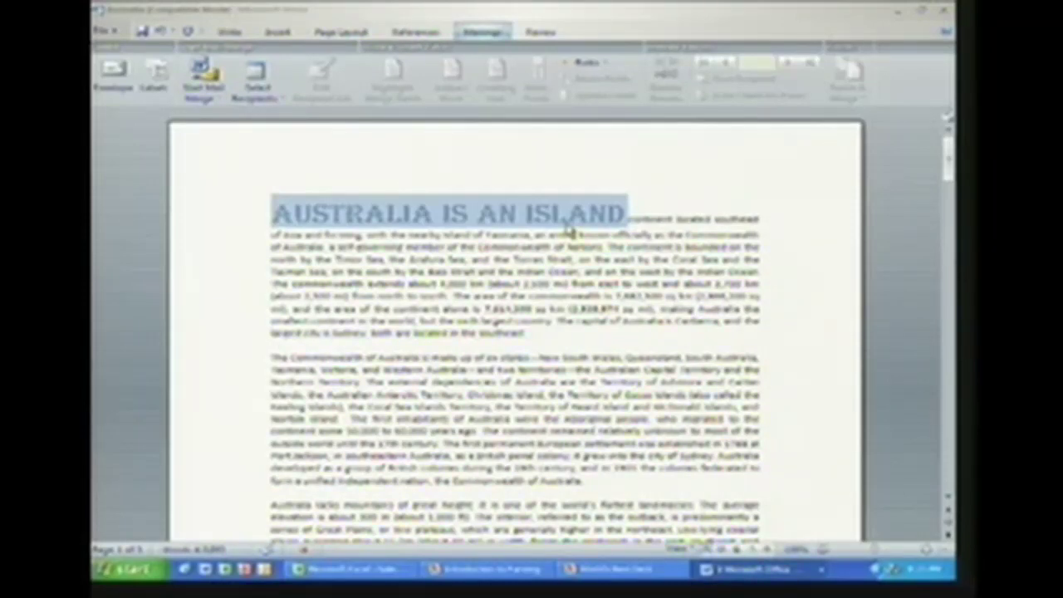
click(541, 33)
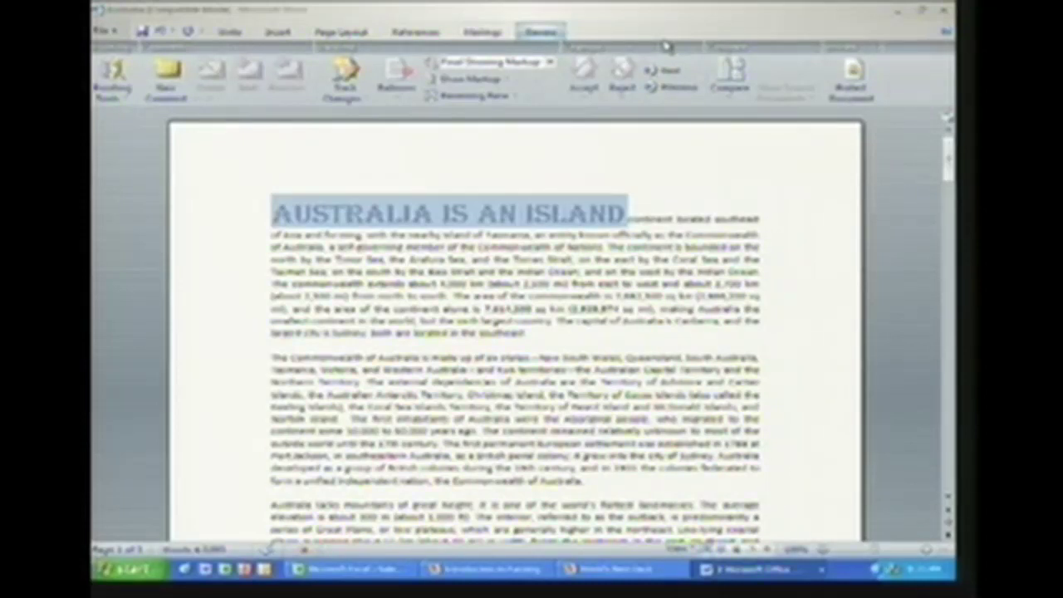
- Switch to the sales workbook in Excel and review its insertion, page layout, formula and data commands, returning to the sheet commands
click(752, 569)
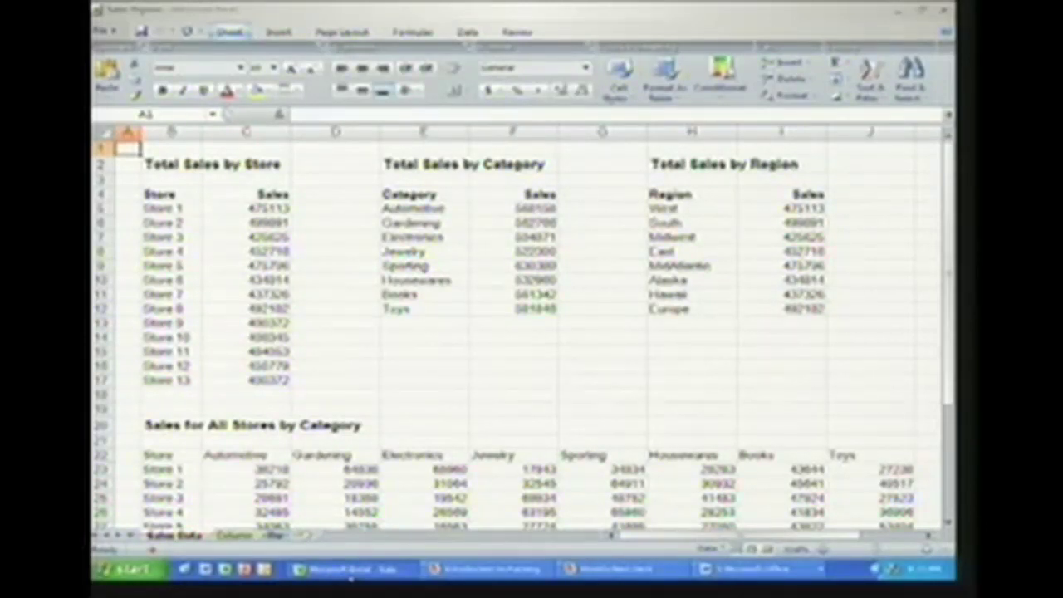
click(277, 32)
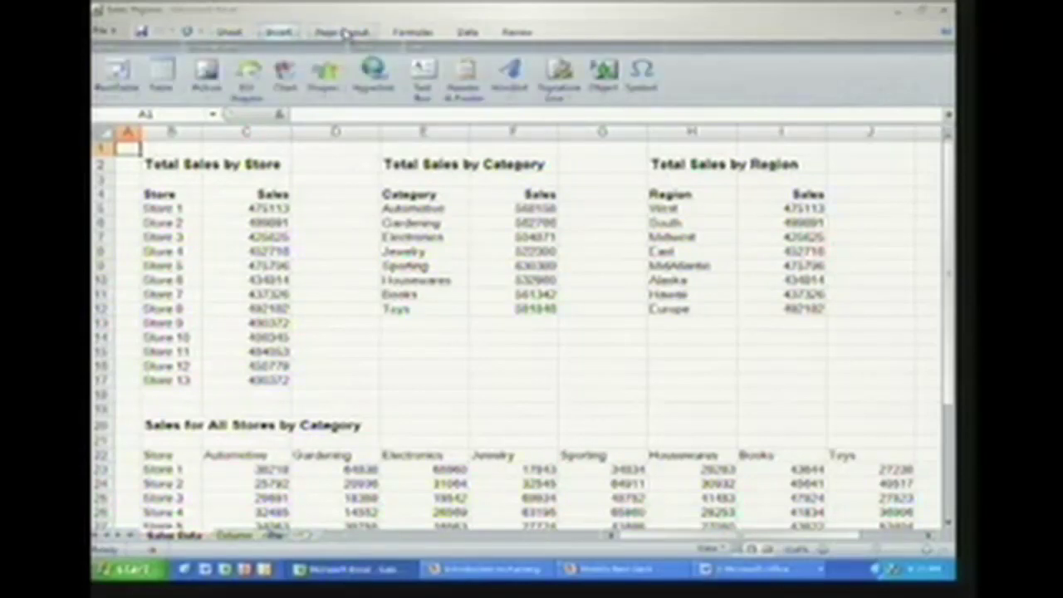
click(342, 32)
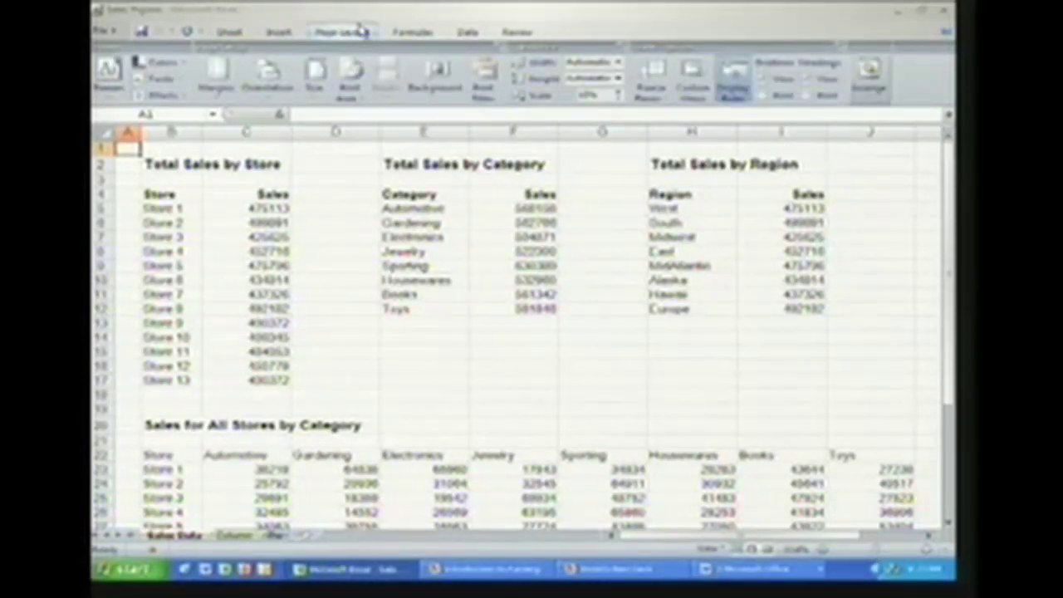
click(411, 32)
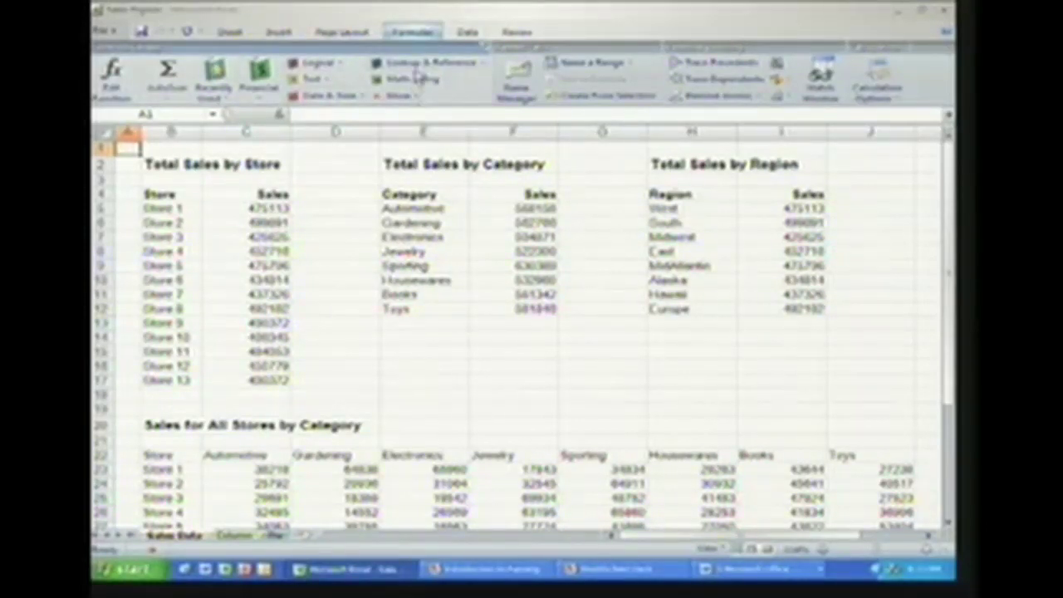
click(465, 32)
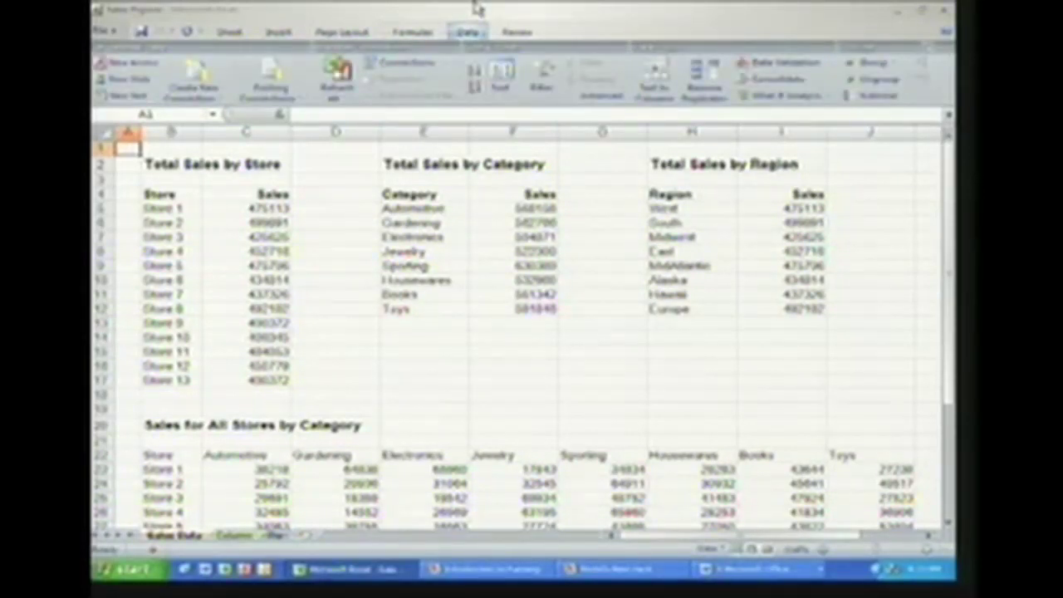
click(229, 32)
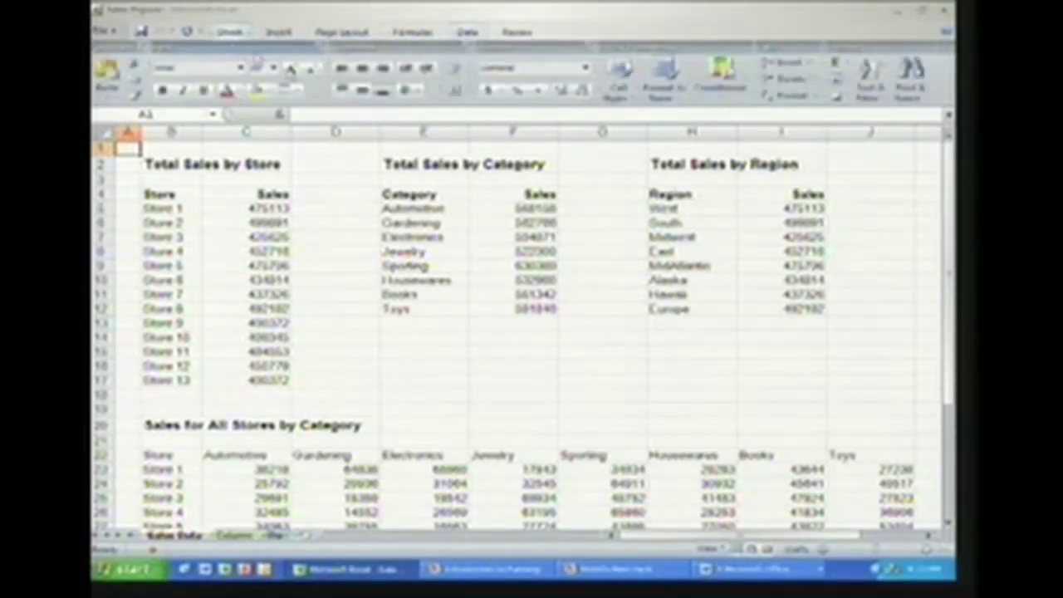
- Switch to PowerPoint, maximize the Introduction to Farming presentation and review its insertion, design, animation and slide show commands, returning to the slide commands
click(598, 570)
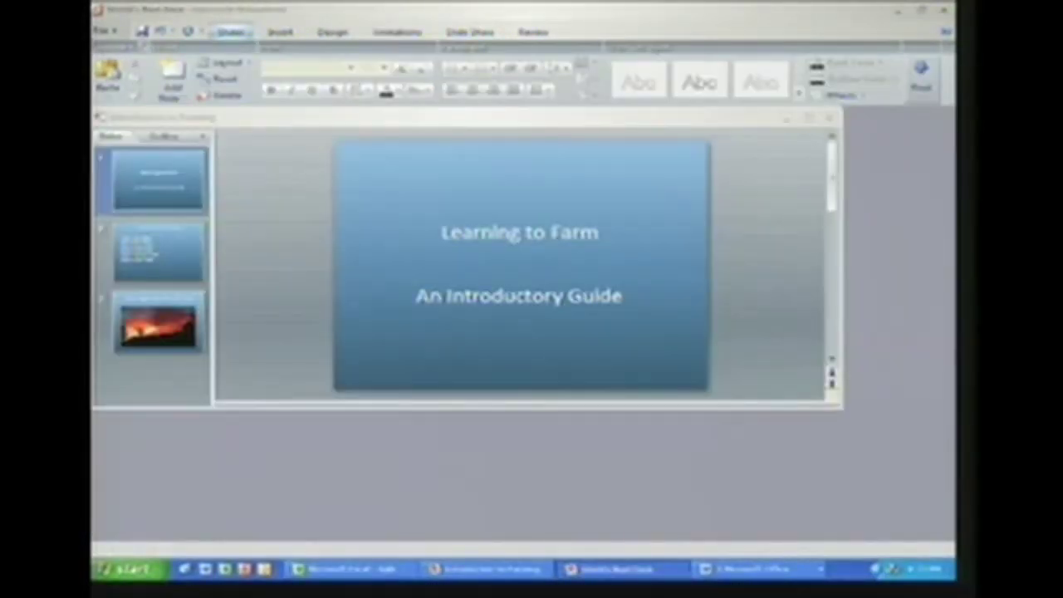
click(808, 117)
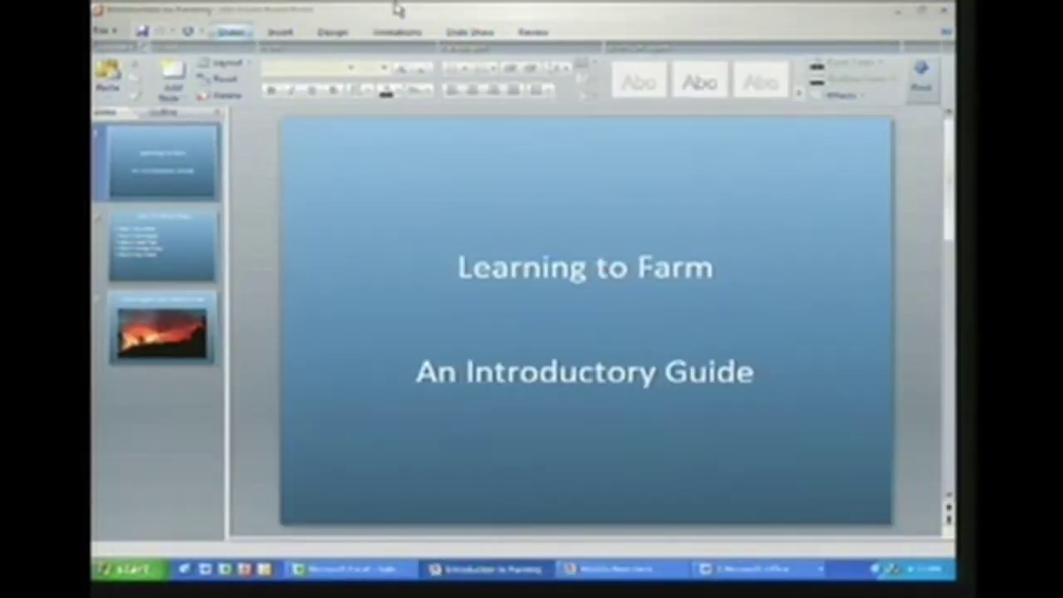
click(291, 33)
click(330, 34)
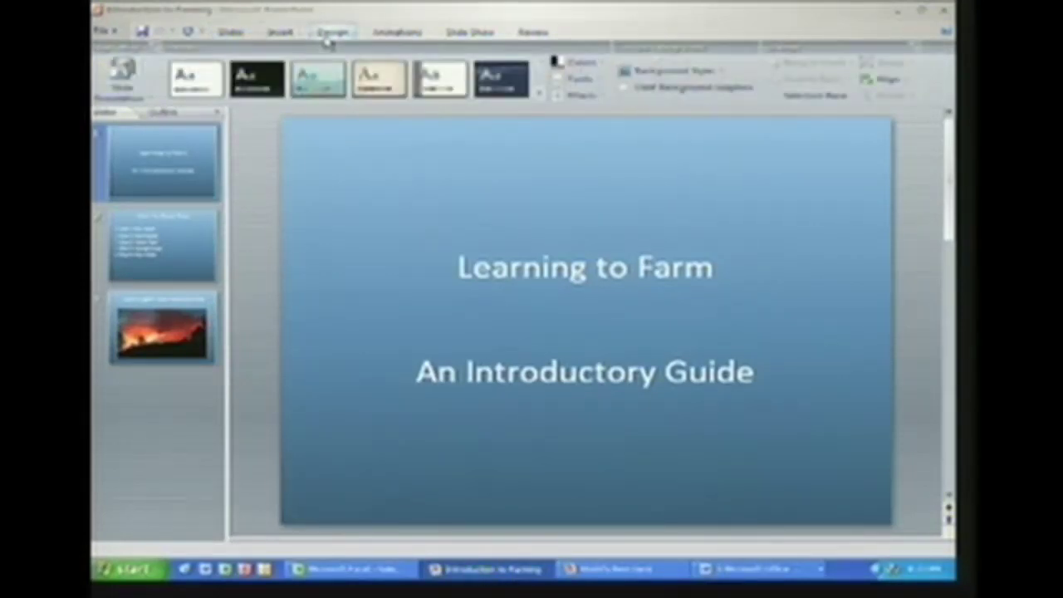
click(379, 35)
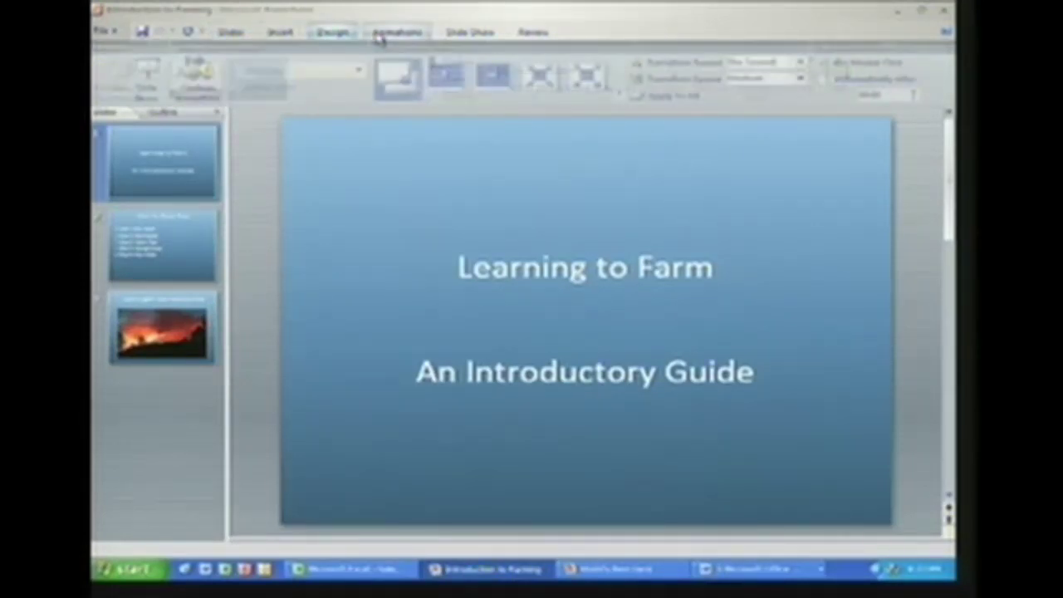
click(472, 34)
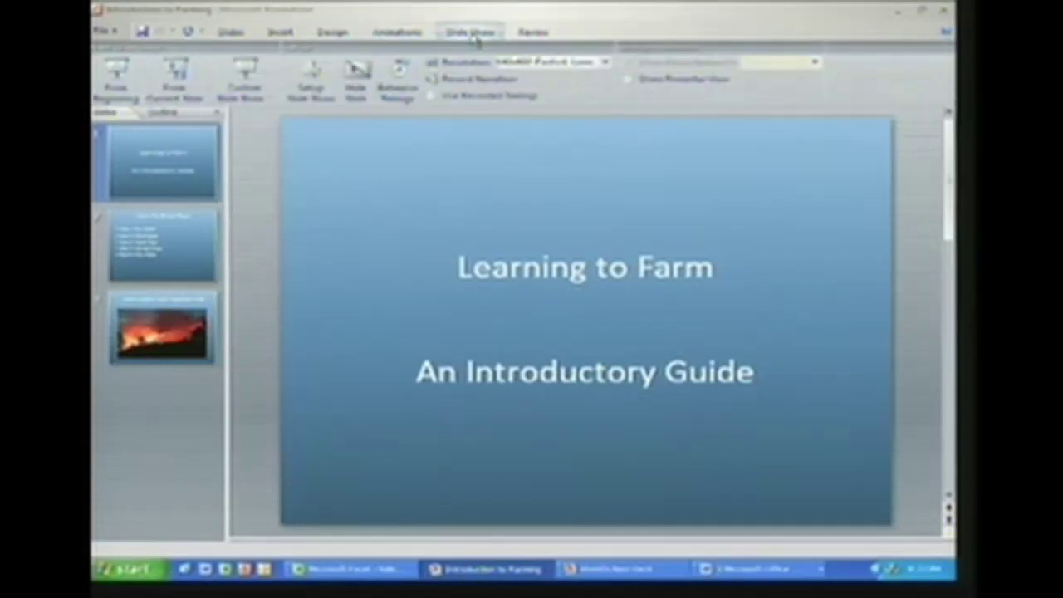
click(246, 31)
- Switch back to the Australia document in Word
click(752, 569)
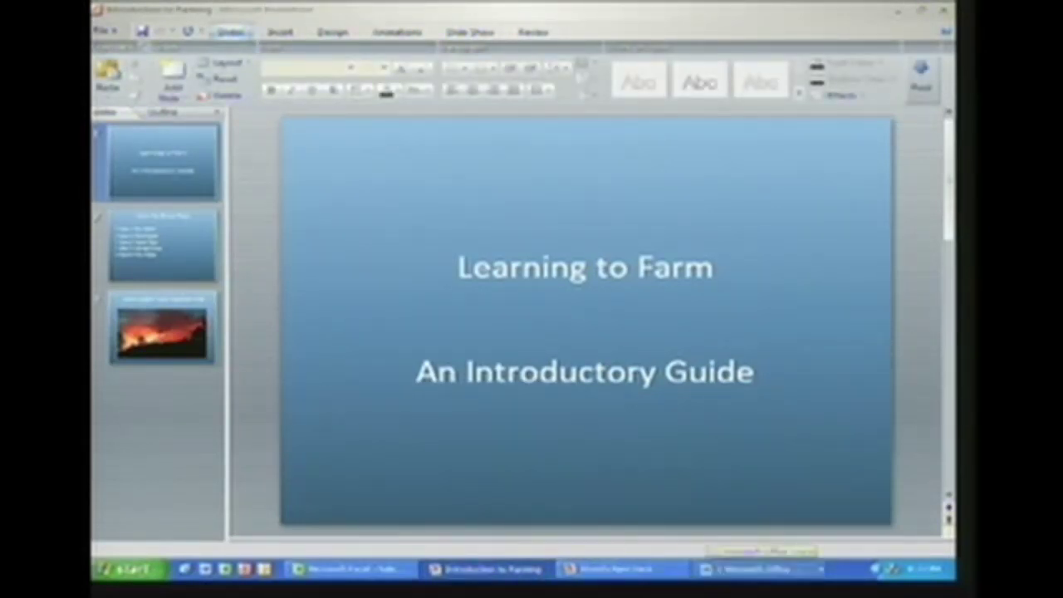
click(717, 548)
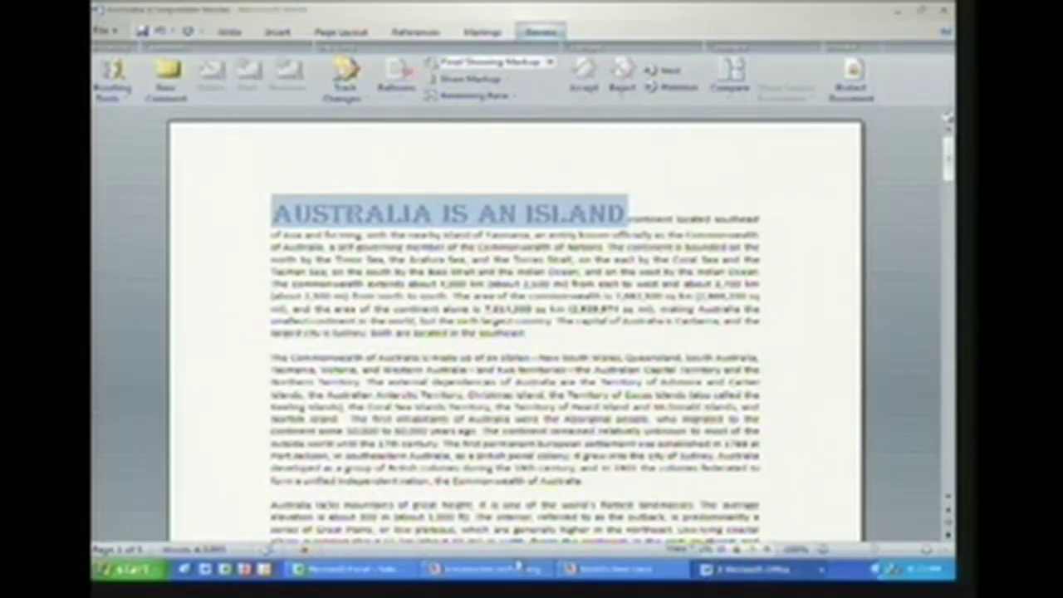
- Show the desktop and start the slide show of the "Beyond Menus and Toolbars in Microsoft Office" presentation file
click(206, 570)
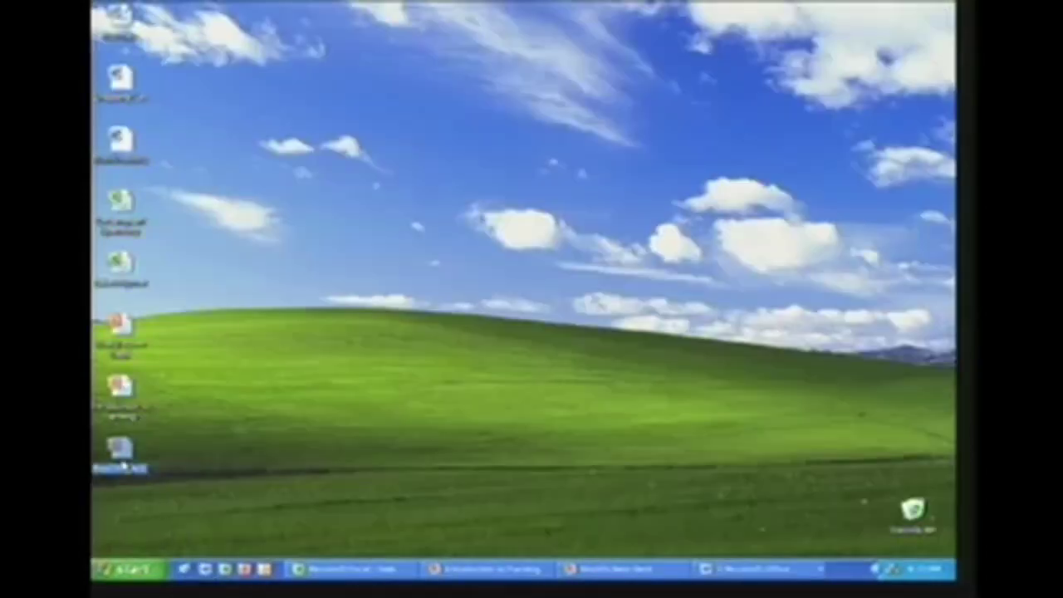
right_click(123, 462)
mouse_move(209, 319)
click(355, 336)
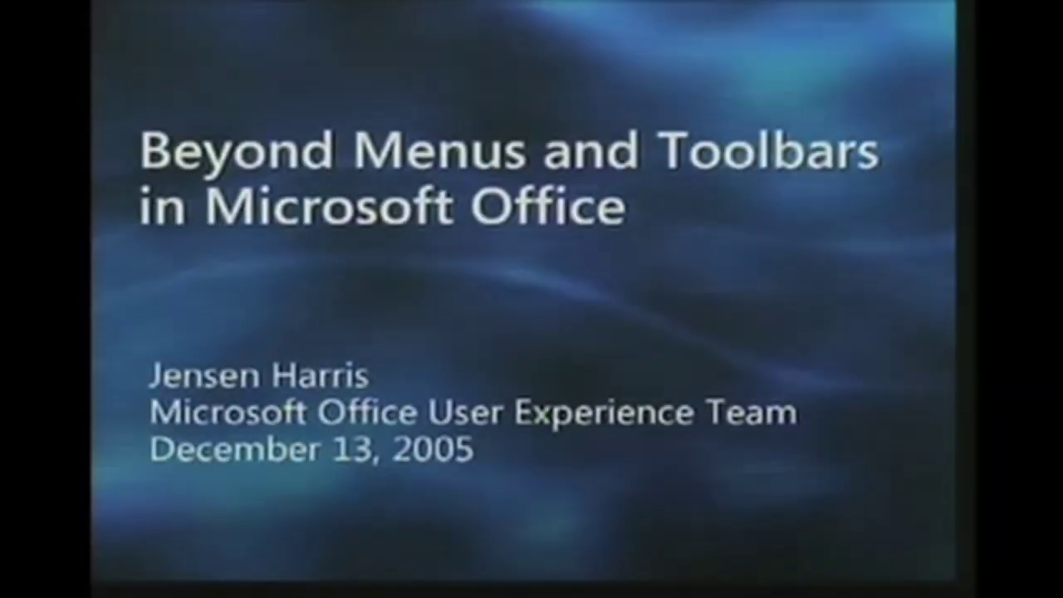
- Jump in the running slide show to slide 36, "The New UI Framework"
right_click(443, 214)
mouse_move(505, 267)
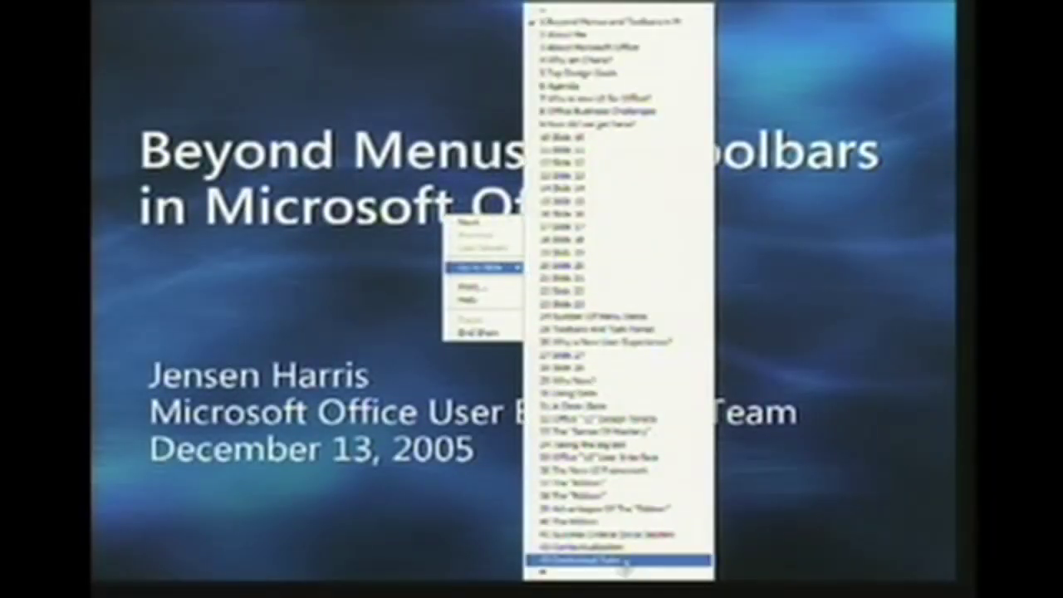
click(593, 471)
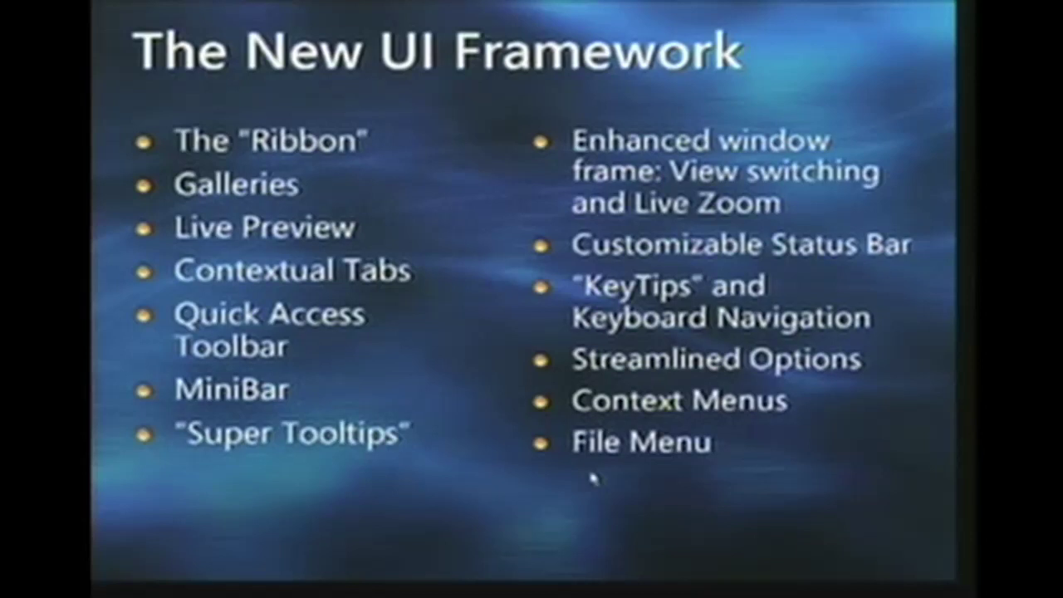